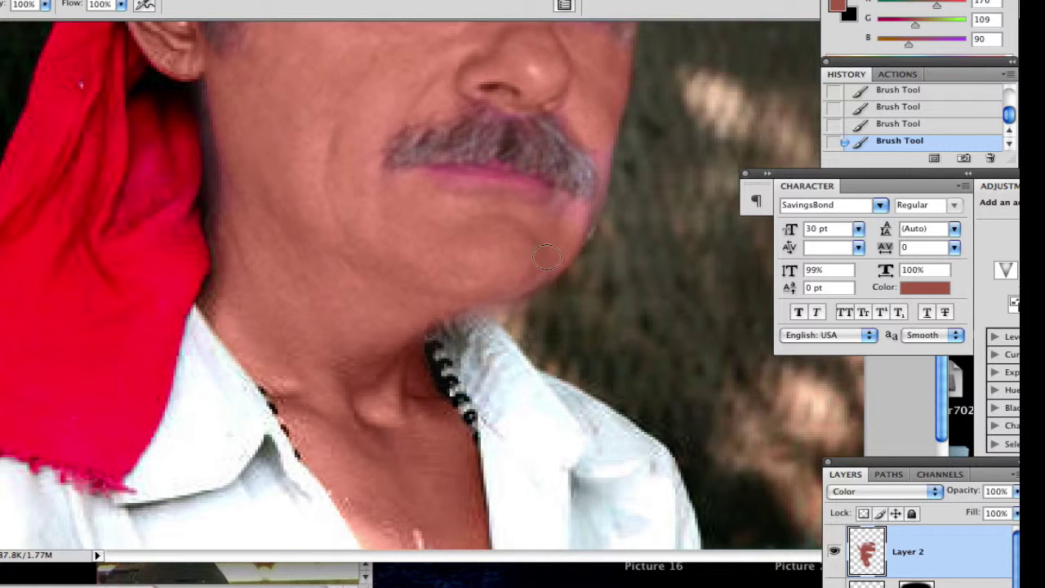
Step: Paint the remaining skin tone along the chin, mustache edge and forehead, and erase the colour spilling past the jaw into the background
{"action": "left_click_drag", "start_coordinate": [568, 218], "coordinate": [573, 225]}
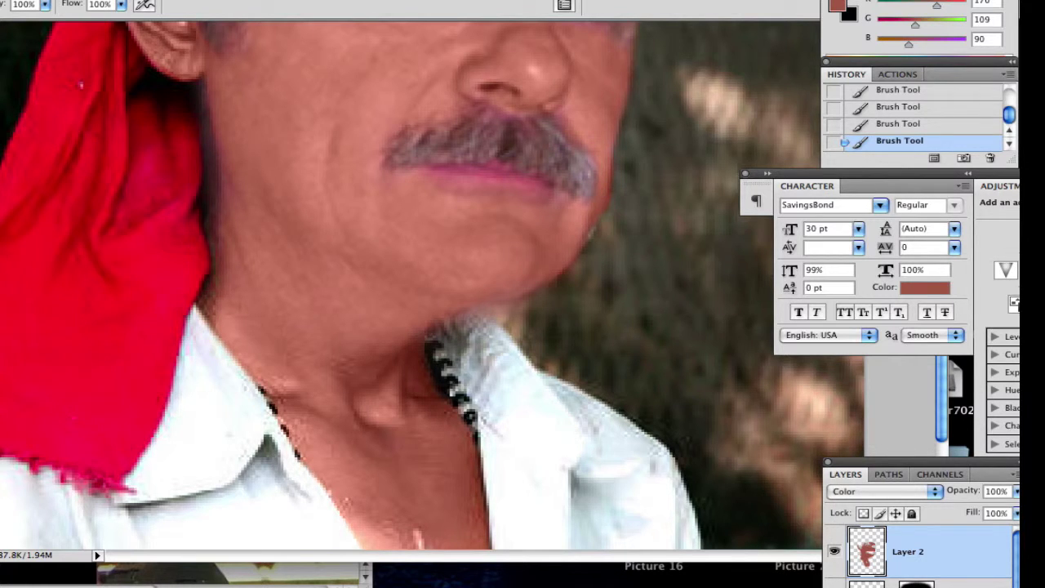
{"action": "key", "text": "e"}
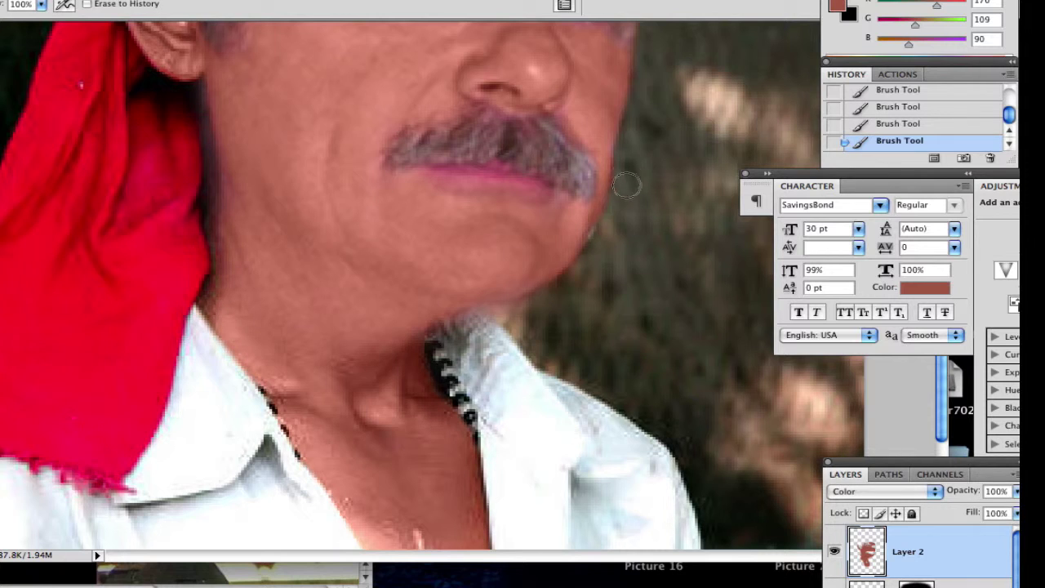
{"action": "left_click_drag", "start_coordinate": [591, 233], "coordinate": [600, 201]}
{"action": "key", "text": "b"}
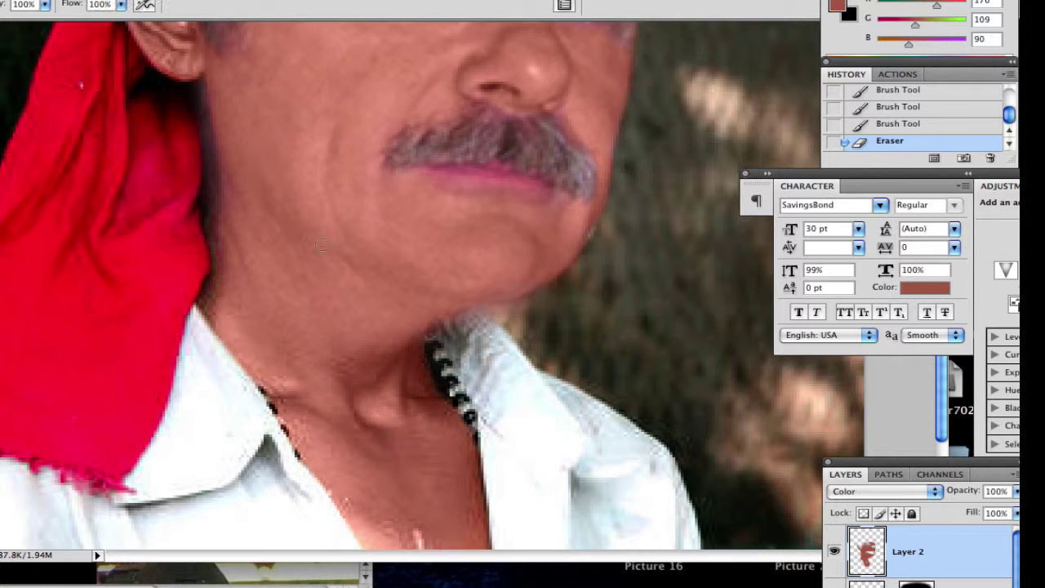
{"action": "left_click_drag", "start_coordinate": [516, 285], "coordinate": [533, 281]}
{"action": "left_click_drag", "start_coordinate": [592, 176], "coordinate": [594, 147]}
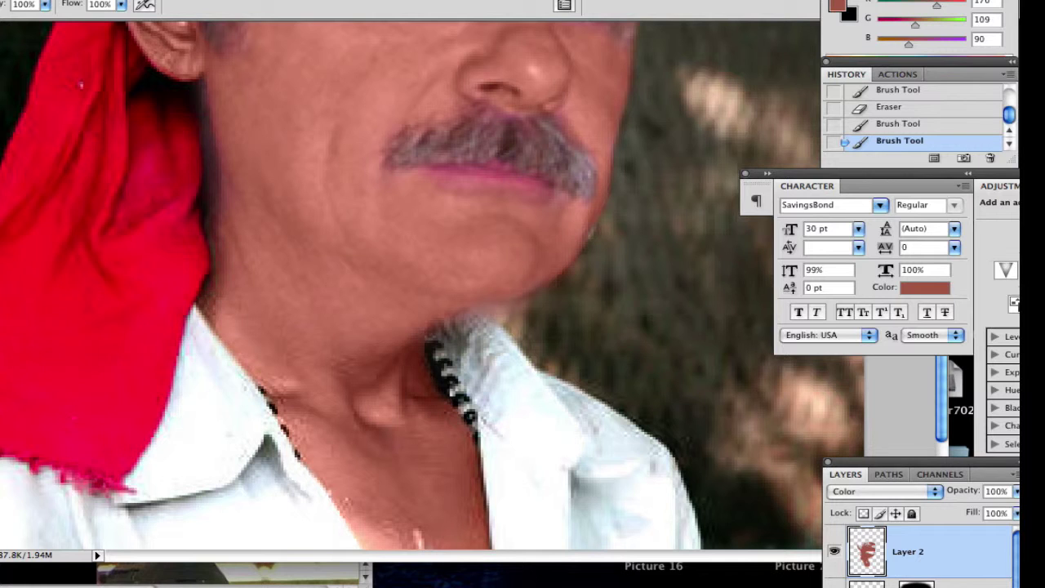
{"action": "key", "text": "super+0"}
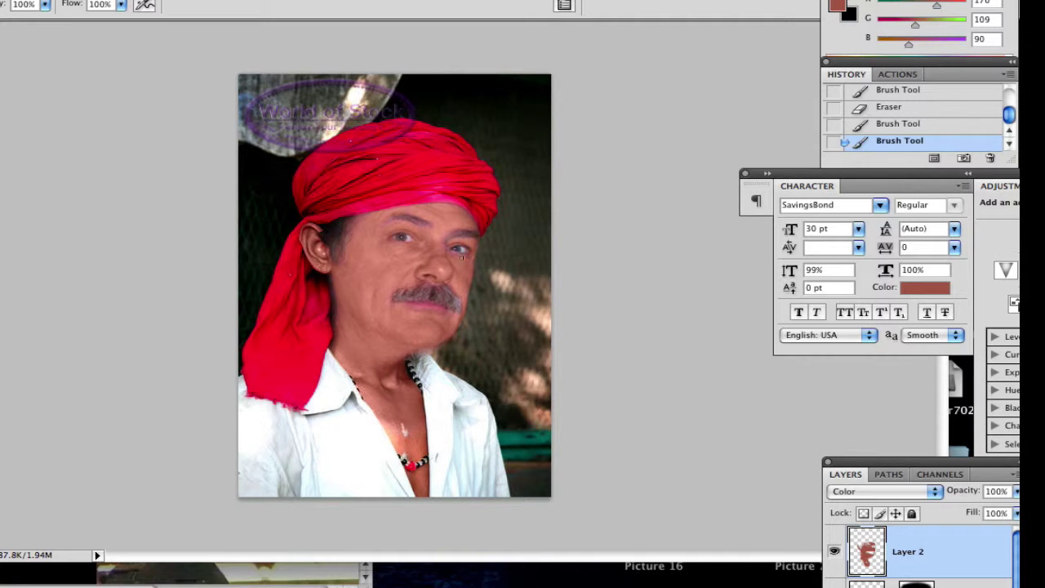
{"action": "mouse_move", "coordinate": [461, 202]}
{"action": "left_mouse_down"}
{"action": "mouse_move", "coordinate": [443, 218]}
{"action": "mouse_move", "coordinate": [376, 208]}
{"action": "left_mouse_up"}
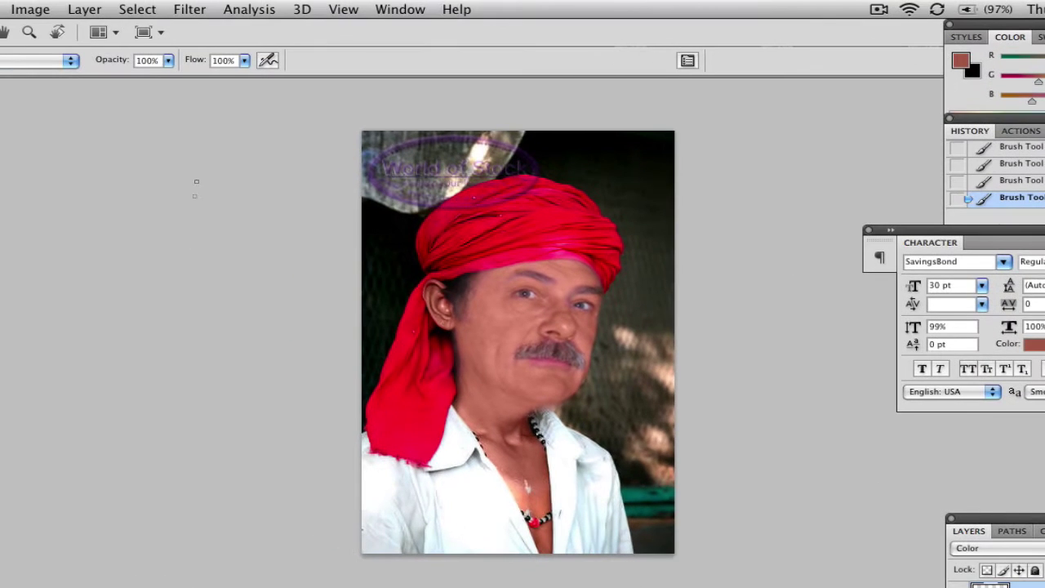
Step: Try a Color Balance adjustment on the skin layer with midtones at 0, +74, -32 and highlights at 0, -46, -51
{"action": "left_click", "coordinate": [37, 10]}
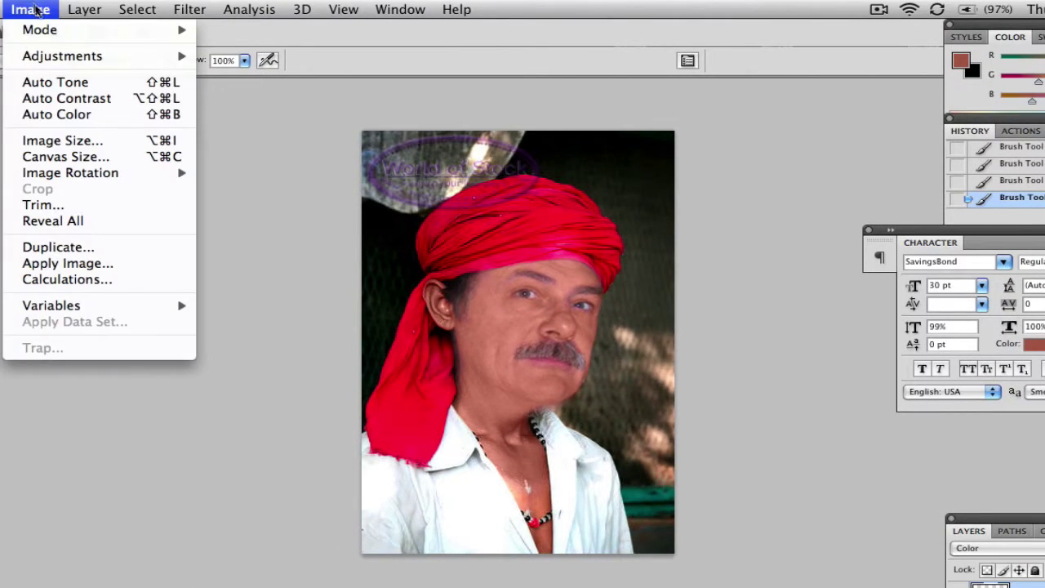
{"action": "mouse_move", "coordinate": [56, 58]}
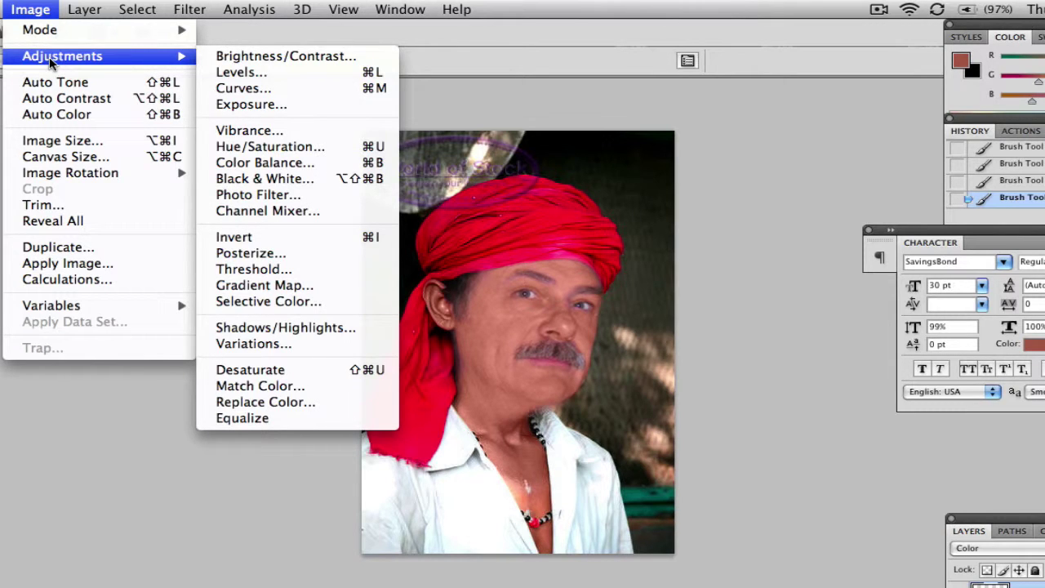
{"action": "left_click", "coordinate": [292, 166]}
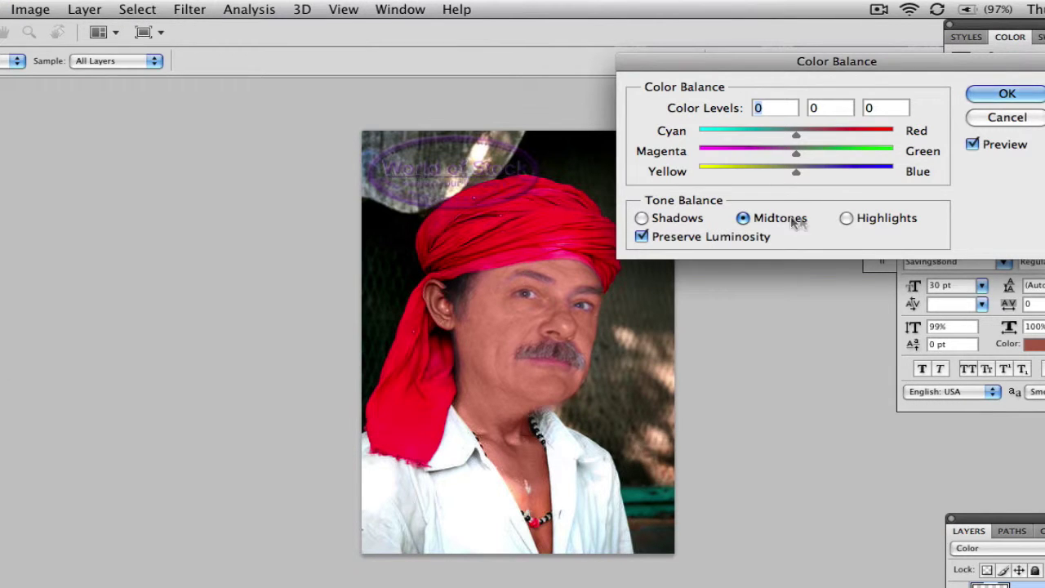
{"action": "left_click_drag", "start_coordinate": [795, 173], "coordinate": [868, 168]}
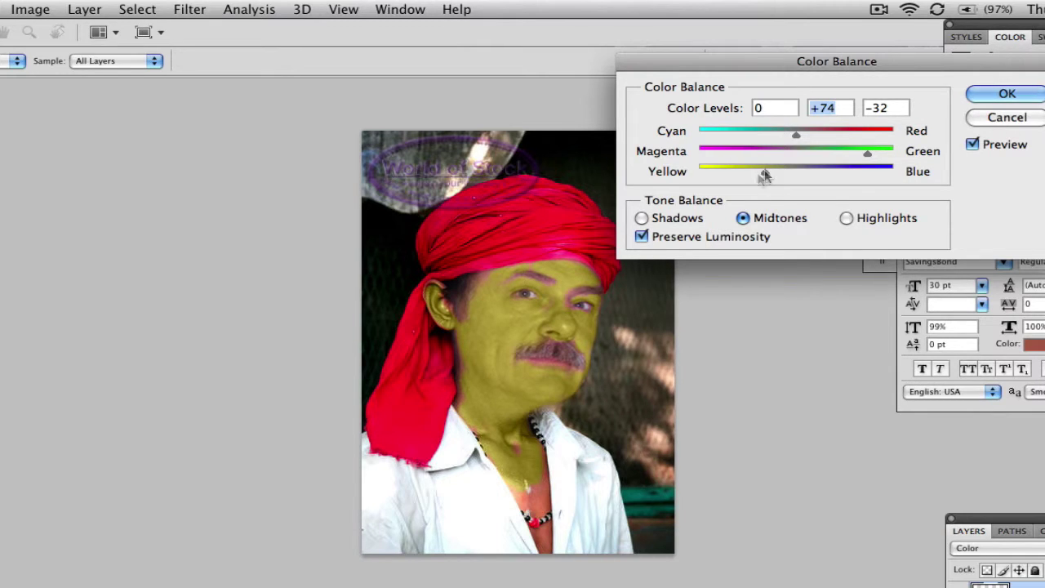
{"action": "left_click", "coordinate": [847, 218]}
{"action": "left_click_drag", "start_coordinate": [796, 173], "coordinate": [751, 156]}
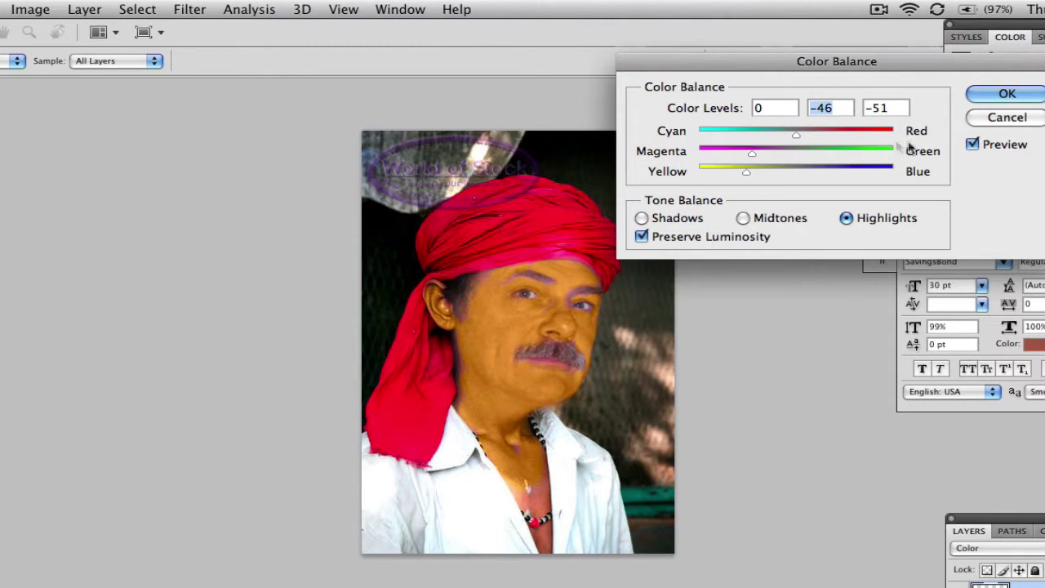
{"action": "left_click", "coordinate": [1007, 118]}
Step: Try a Levels adjustment on the skin layer with input levels 34, 1.70 and 172
{"action": "left_click", "coordinate": [26, 9]}
{"action": "mouse_move", "coordinate": [176, 57]}
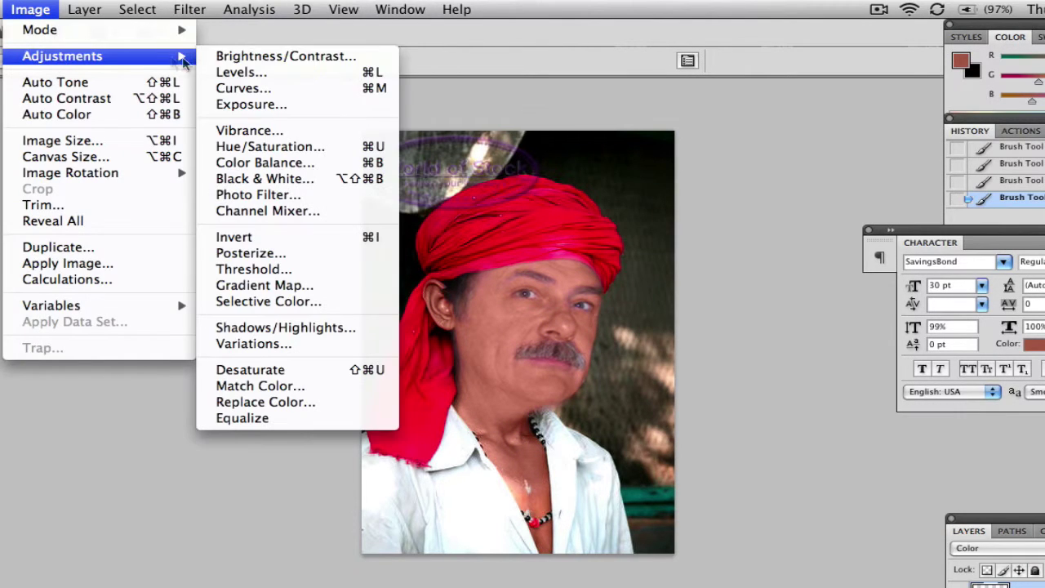
{"action": "left_click", "coordinate": [239, 75]}
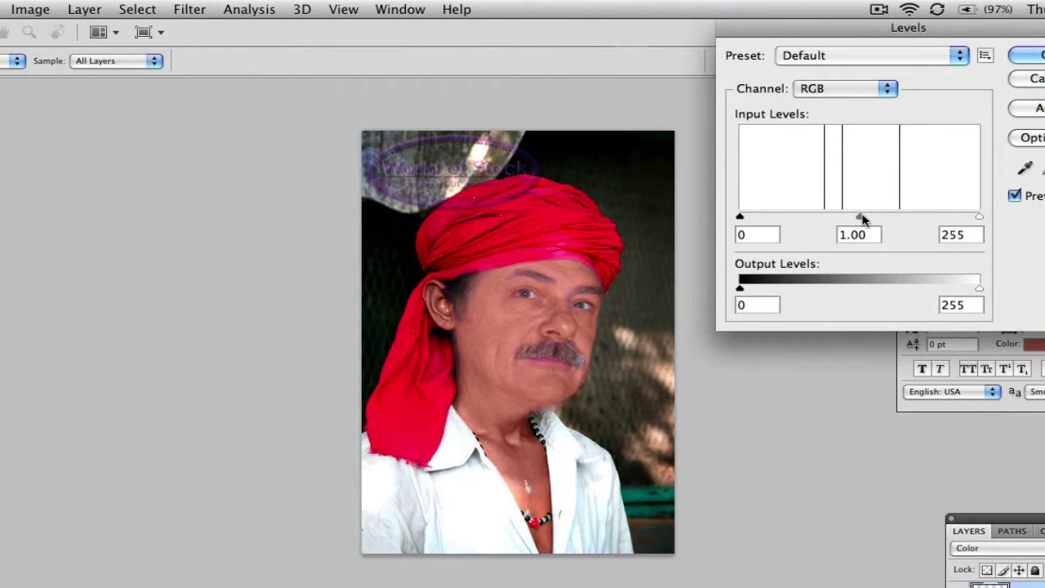
{"action": "left_click_drag", "start_coordinate": [860, 217], "coordinate": [807, 219]}
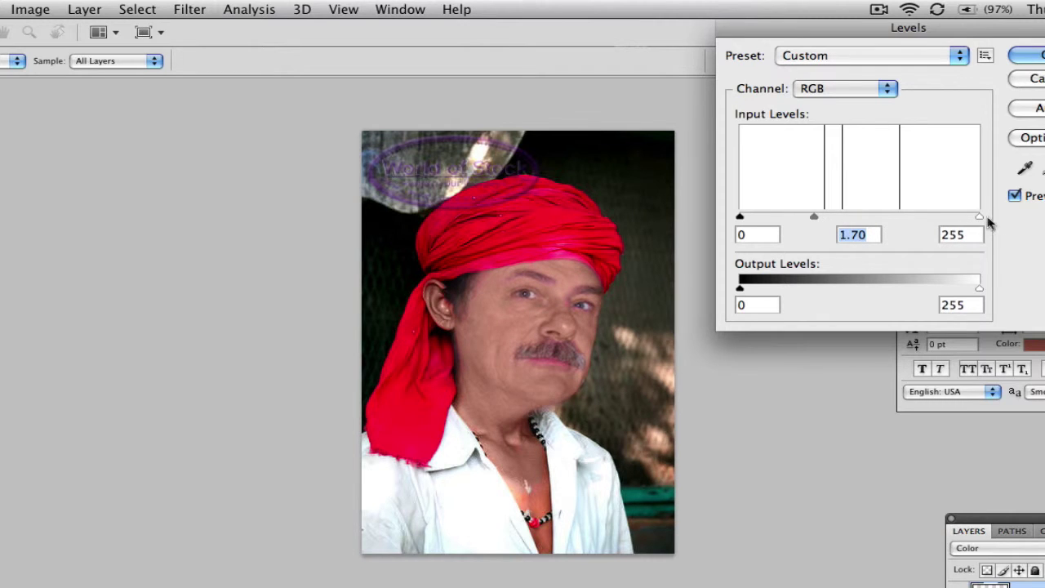
{"action": "left_click_drag", "start_coordinate": [980, 218], "coordinate": [902, 220]}
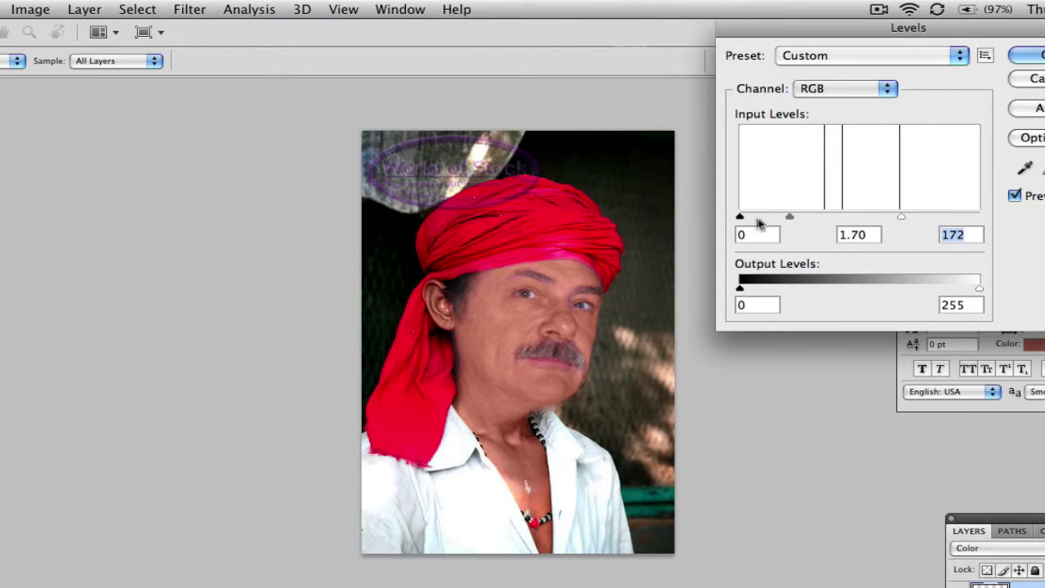
{"action": "left_click_drag", "start_coordinate": [740, 217], "coordinate": [775, 220]}
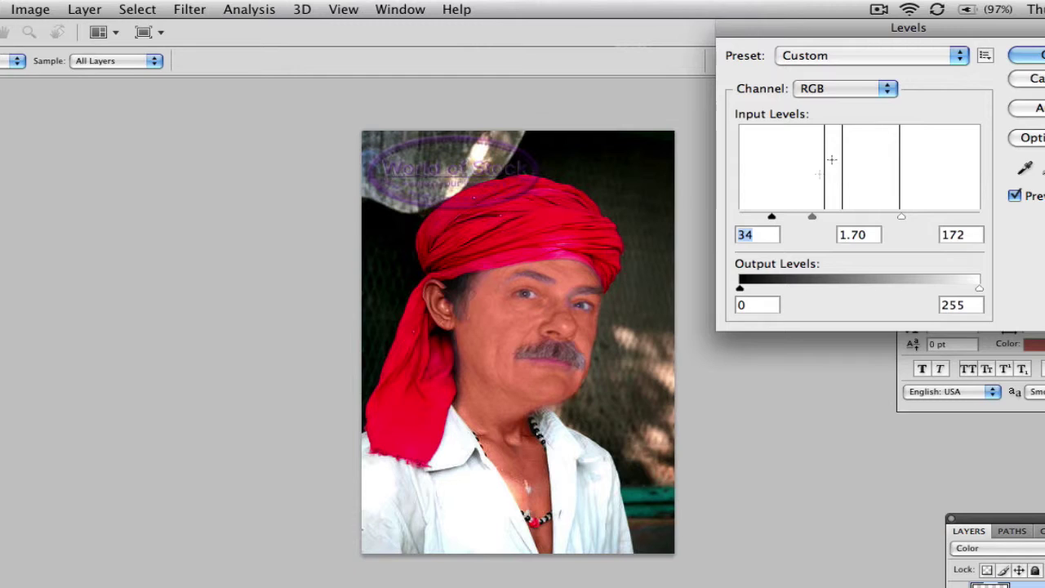
{"action": "left_click", "coordinate": [1041, 81]}
Step: Try reducing the skin layer's colour intensity with a Vibrance adjustment
{"action": "left_click", "coordinate": [30, 9]}
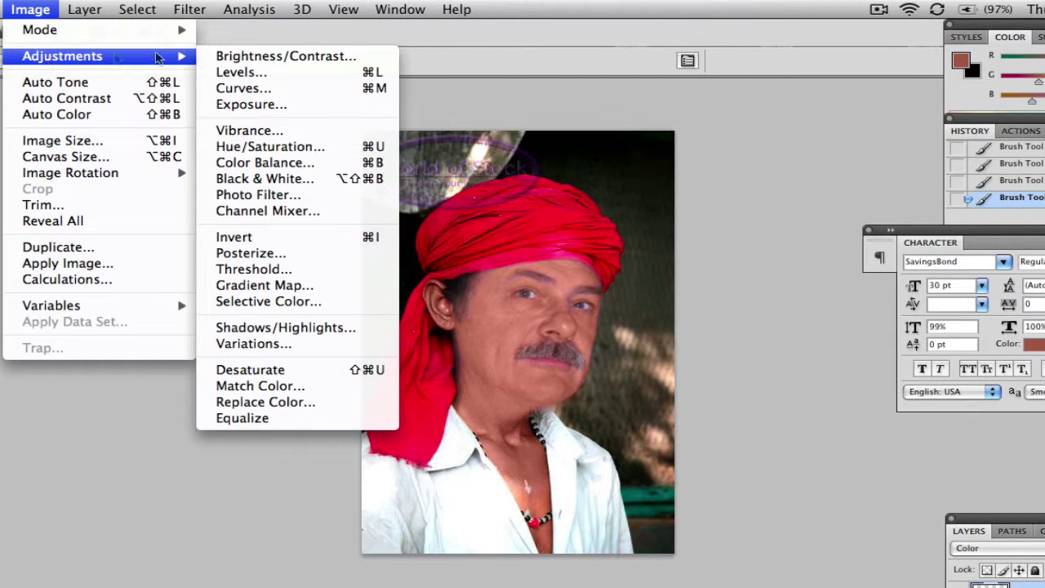
{"action": "left_click", "coordinate": [276, 135]}
{"action": "left_click_drag", "start_coordinate": [714, 123], "coordinate": [674, 142]}
{"action": "left_click", "coordinate": [870, 101]}
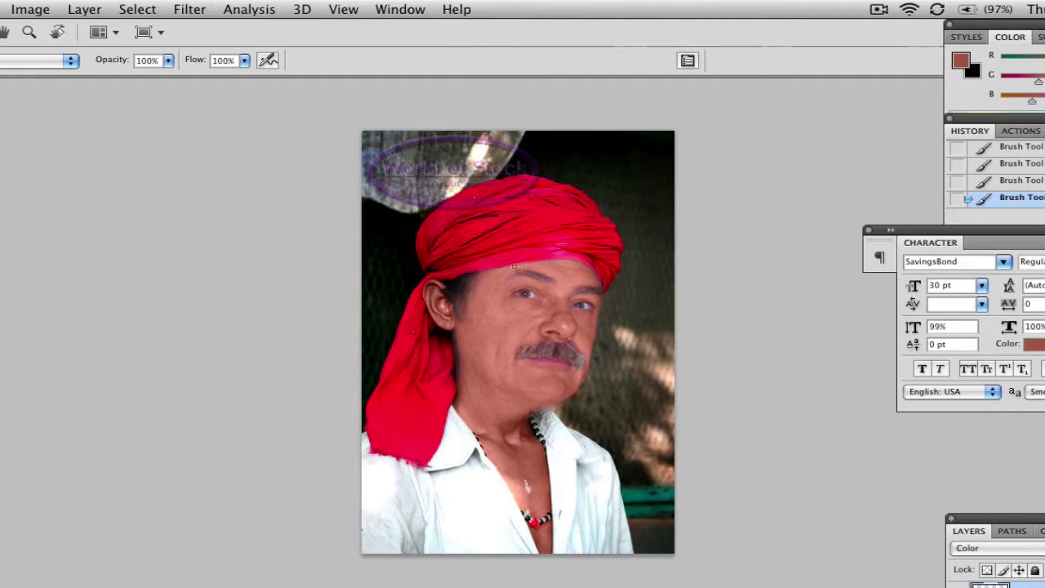
Step: Add a new layer with the Normal blend mode and paint solid black over the eyebrow nearer the ear
{"action": "key", "text": "alt+shift+super+n"}
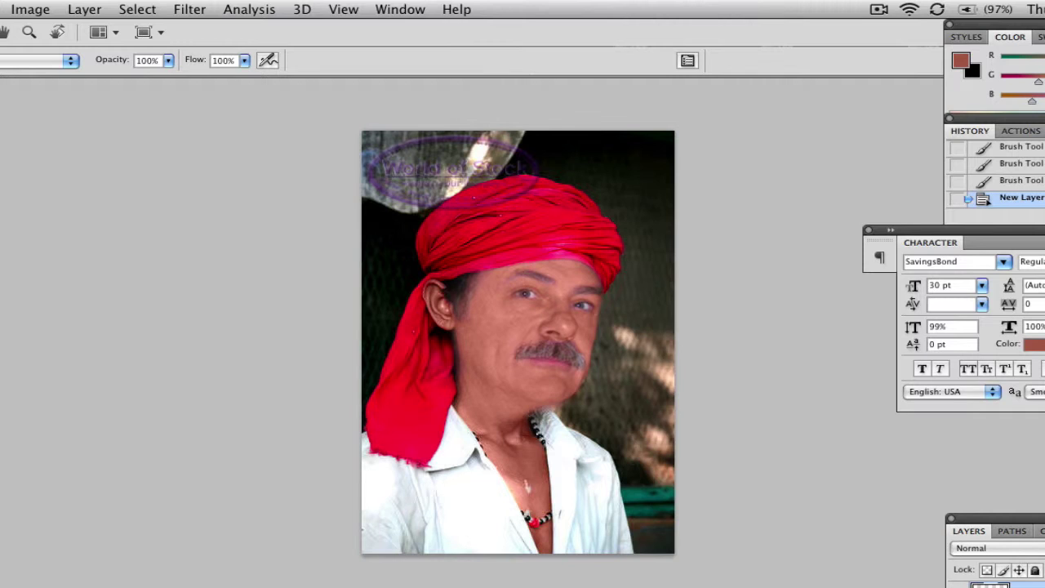
{"action": "key", "text": "x"}
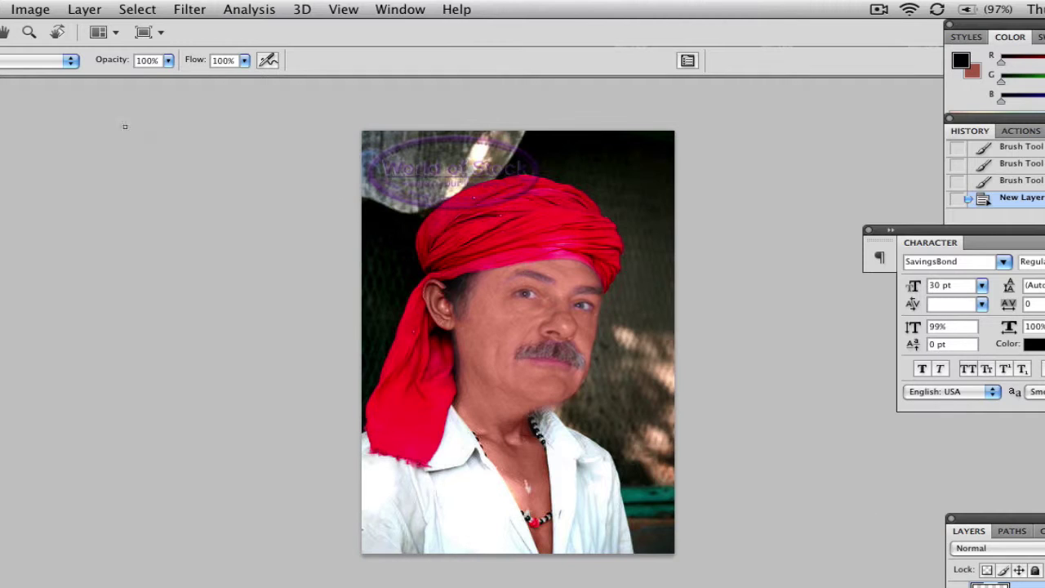
{"action": "key", "text": "z"}
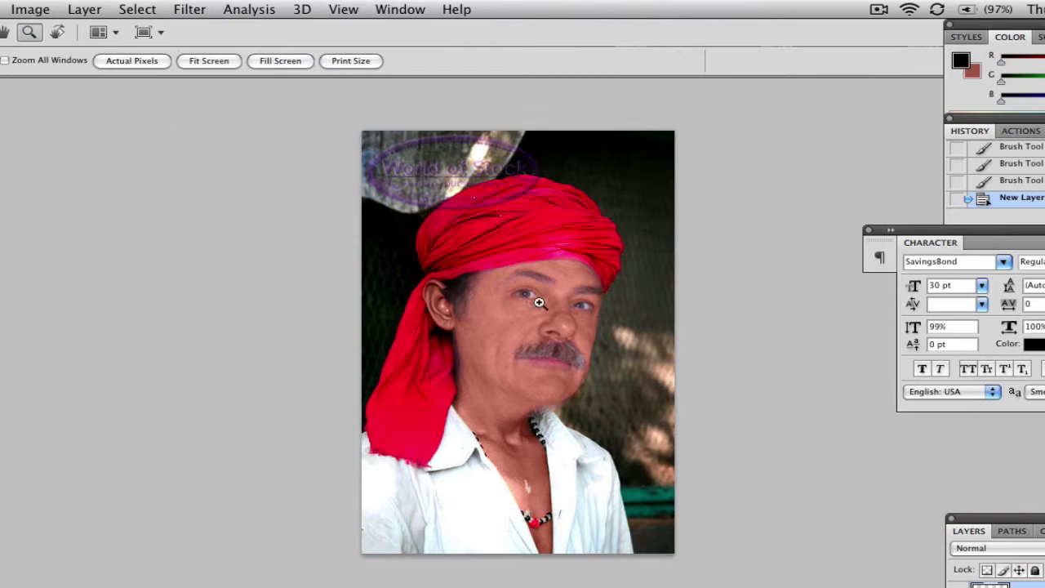
{"action": "left_click", "coordinate": [537, 304]}
{"action": "key", "text": "b"}
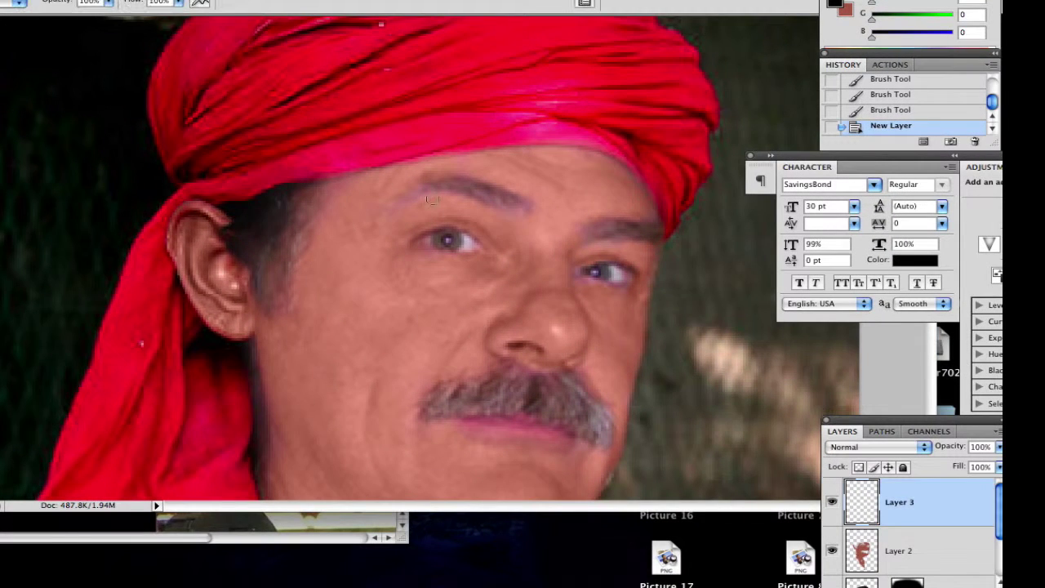
{"action": "mouse_move", "coordinate": [419, 191]}
{"action": "left_mouse_down"}
{"action": "mouse_move", "coordinate": [477, 188]}
{"action": "mouse_move", "coordinate": [527, 206]}
{"action": "mouse_move", "coordinate": [458, 187]}
{"action": "mouse_move", "coordinate": [421, 193]}
{"action": "mouse_move", "coordinate": [445, 192]}
{"action": "left_mouse_up"}
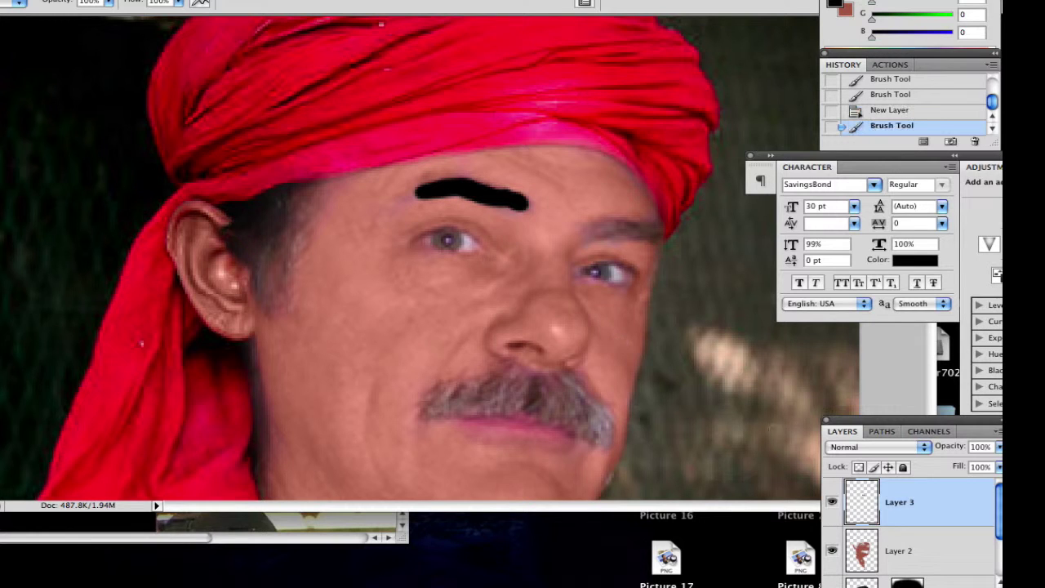
Step: Set the eyebrow layer's opacity to 11% and extend the black paint over the brow's outer end
{"action": "left_click", "coordinate": [996, 447]}
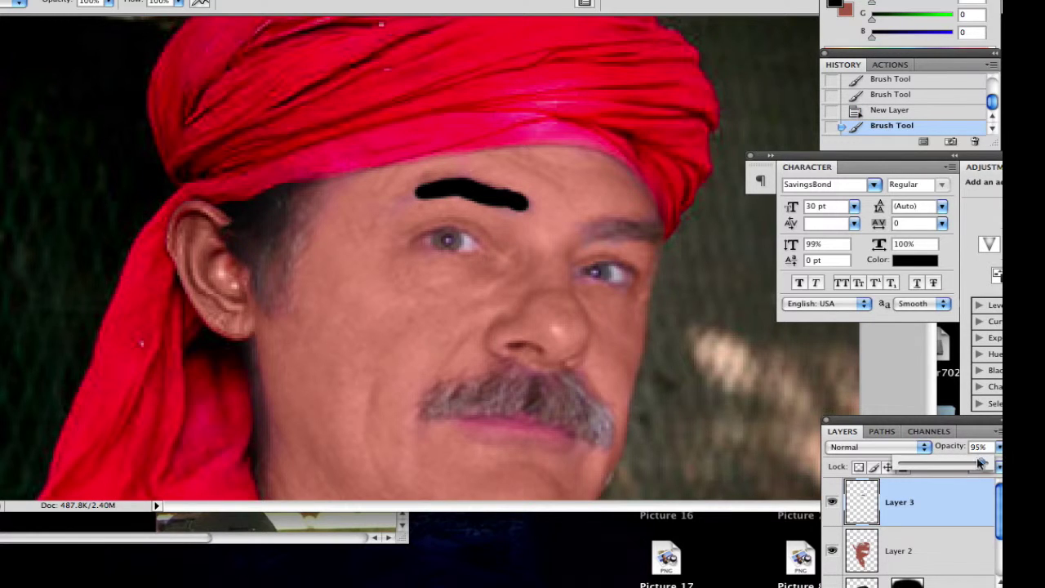
{"action": "left_click_drag", "start_coordinate": [987, 462], "coordinate": [911, 464]}
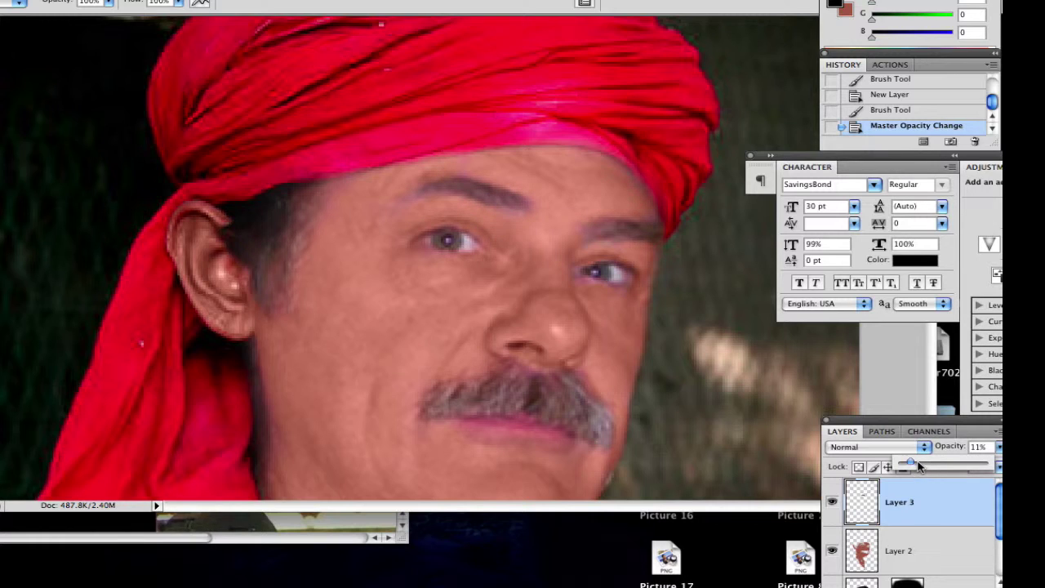
{"action": "left_click", "coordinate": [508, 198]}
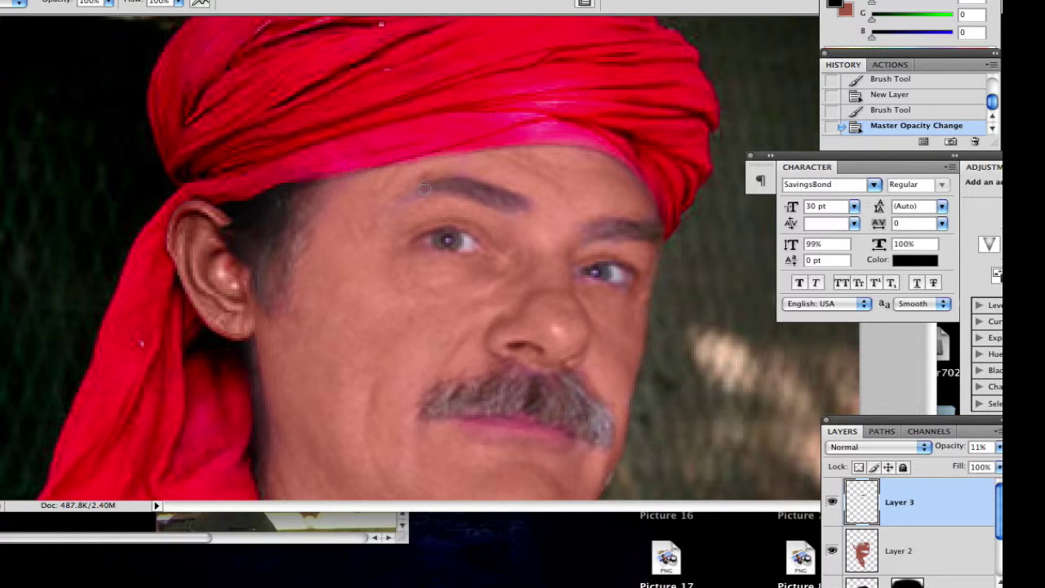
{"action": "left_click_drag", "start_coordinate": [425, 189], "coordinate": [405, 196]}
Step: Set the eyebrow layer's opacity to 24% and soften the painted brow's edges with the Blur tool
{"action": "left_click", "coordinate": [998, 447]}
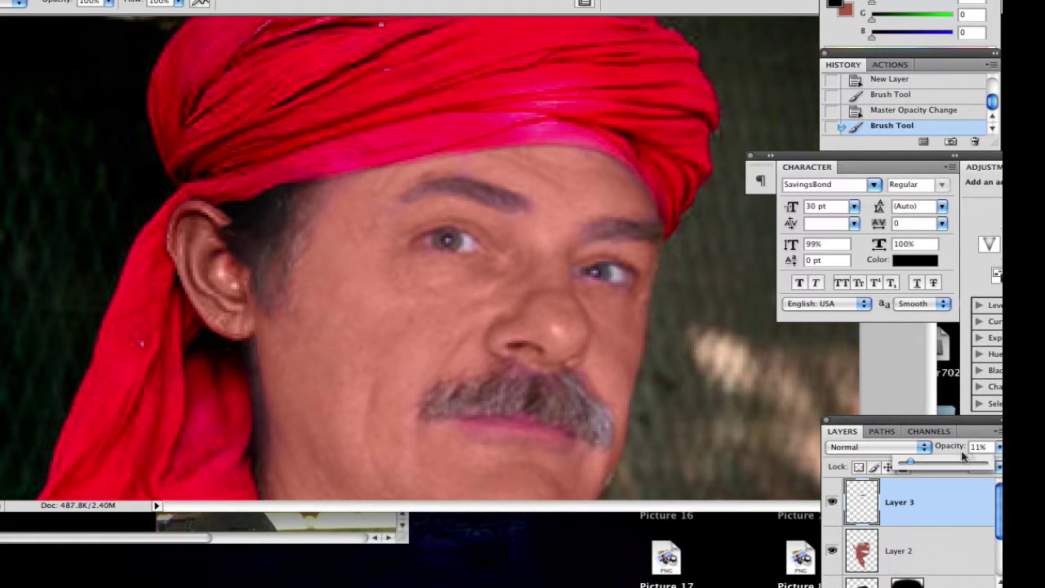
{"action": "mouse_move", "coordinate": [913, 460]}
{"action": "left_mouse_down"}
{"action": "mouse_move", "coordinate": [938, 466]}
{"action": "mouse_move", "coordinate": [921, 463]}
{"action": "left_mouse_up"}
{"action": "key", "text": "r"}
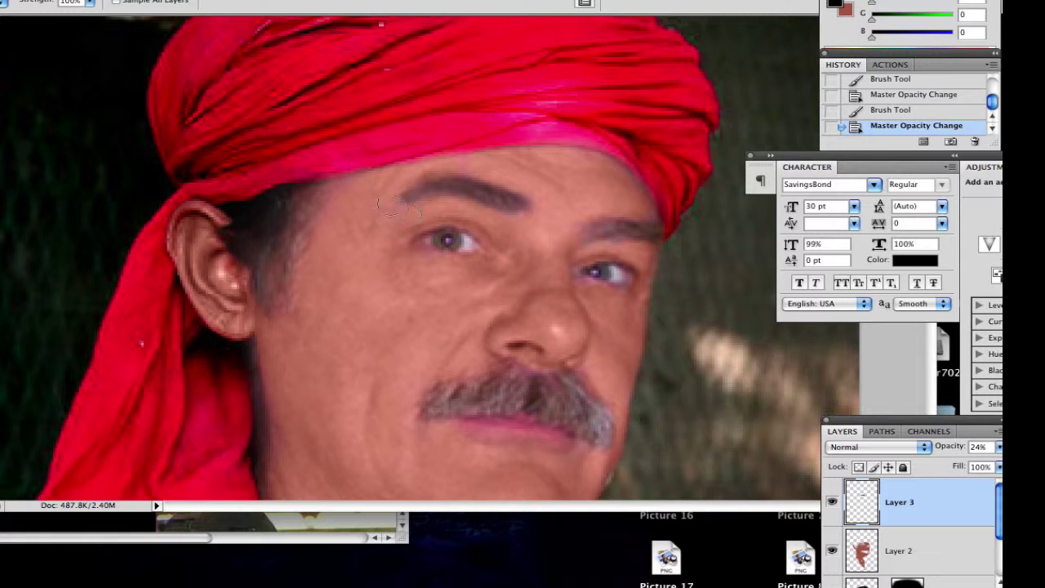
{"action": "left_click_drag", "start_coordinate": [436, 181], "coordinate": [412, 174]}
{"action": "left_click_drag", "start_coordinate": [572, 214], "coordinate": [590, 208]}
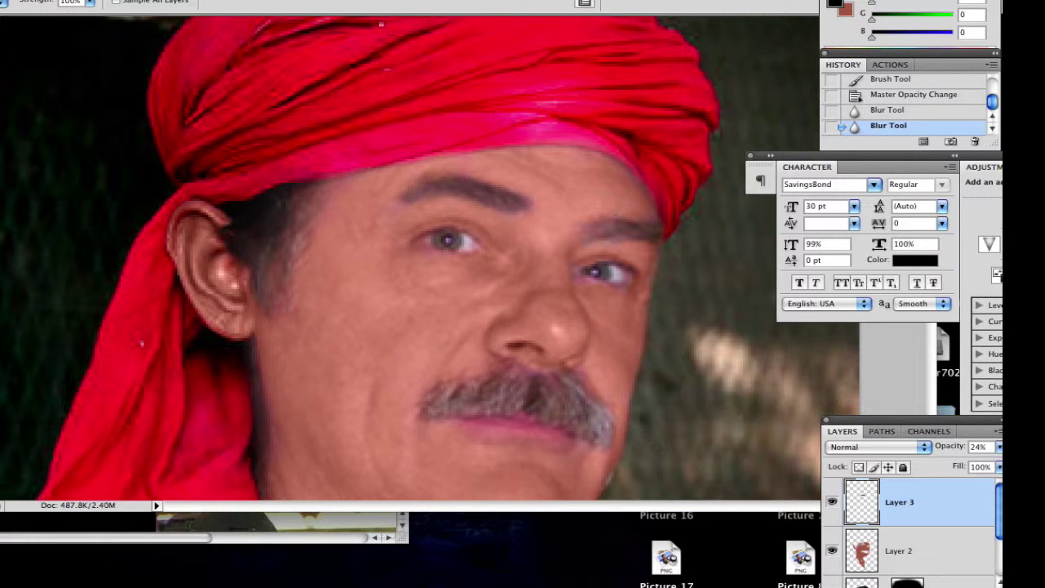
Step: Paint the second eyebrow black on the same layer and blur the edges of its strokes
{"action": "key", "text": "b"}
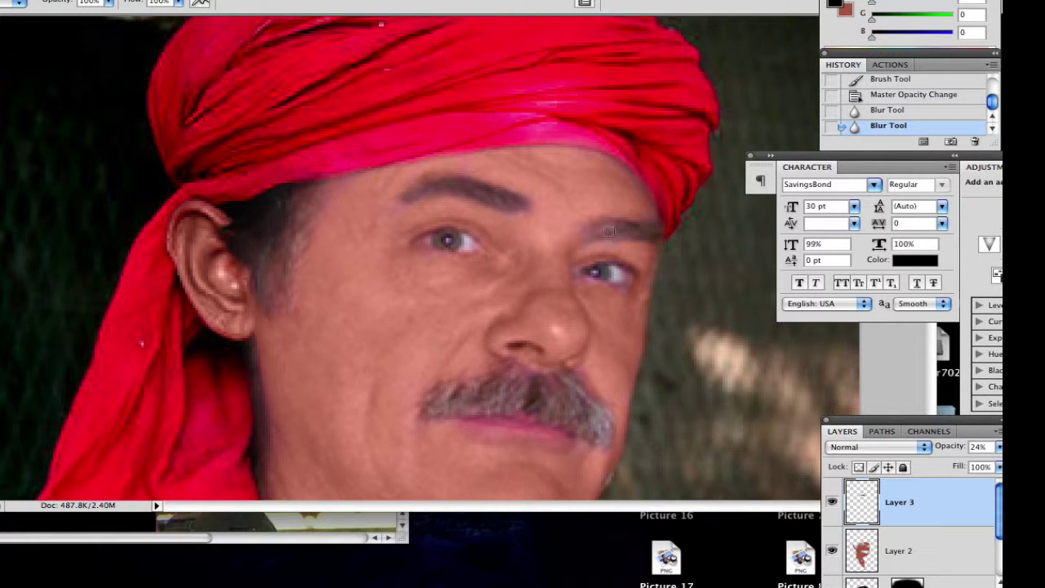
{"action": "mouse_move", "coordinate": [608, 232]}
{"action": "left_mouse_down"}
{"action": "mouse_move", "coordinate": [651, 232]}
{"action": "mouse_move", "coordinate": [599, 234]}
{"action": "left_mouse_up"}
{"action": "key", "text": "r"}
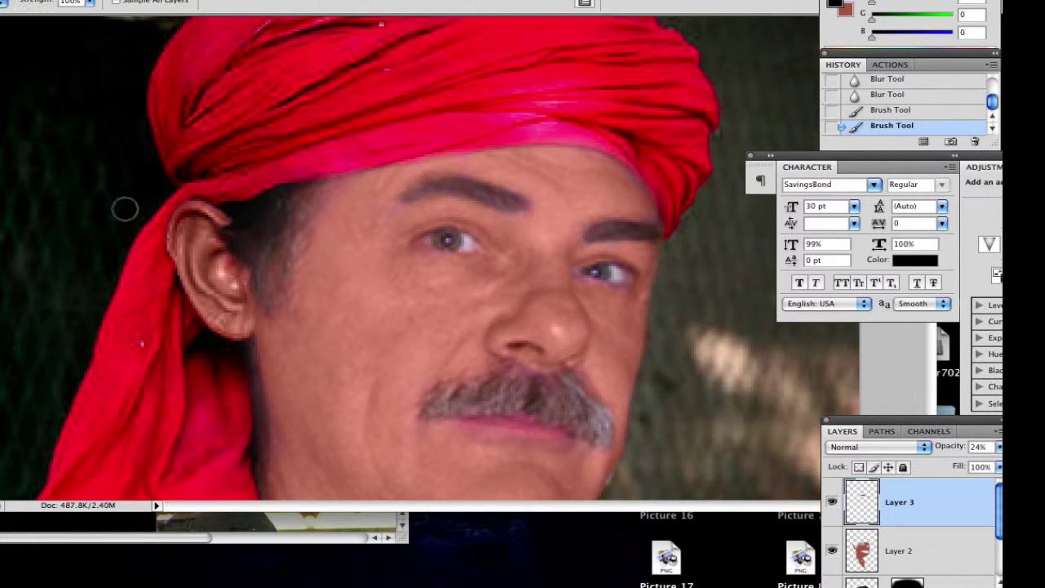
{"action": "left_click_drag", "start_coordinate": [640, 209], "coordinate": [651, 253]}
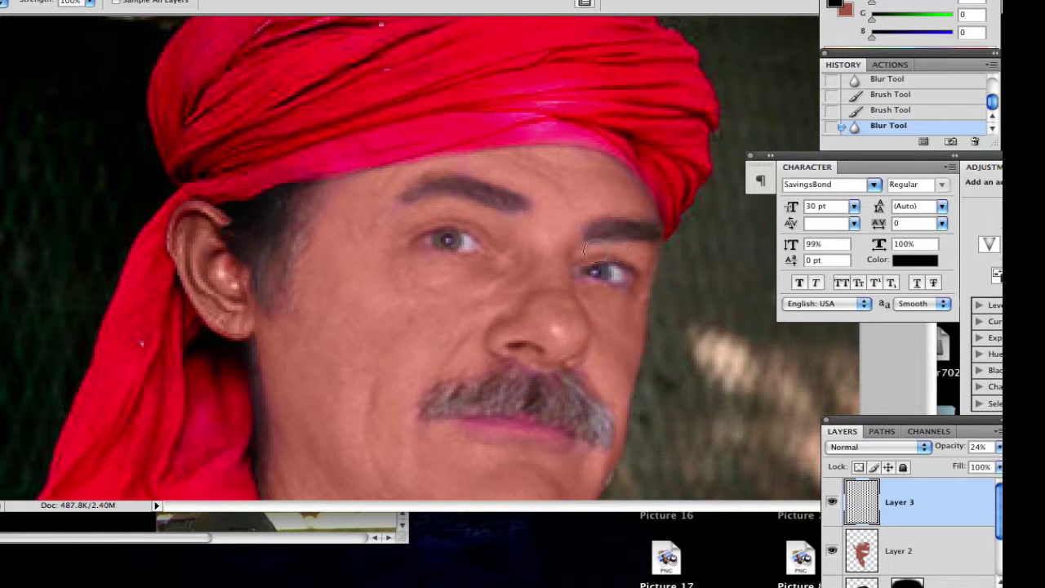
{"action": "left_click_drag", "start_coordinate": [574, 218], "coordinate": [544, 214]}
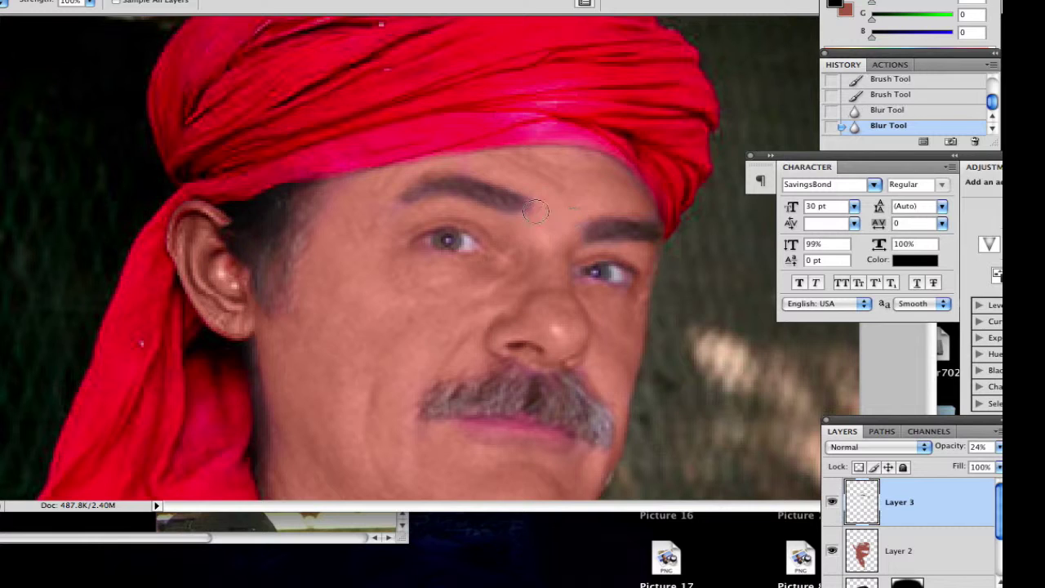
{"action": "mouse_move", "coordinate": [640, 252]}
{"action": "left_mouse_down"}
{"action": "mouse_move", "coordinate": [603, 259]}
{"action": "mouse_move", "coordinate": [626, 252]}
{"action": "mouse_move", "coordinate": [636, 199]}
{"action": "left_mouse_up"}
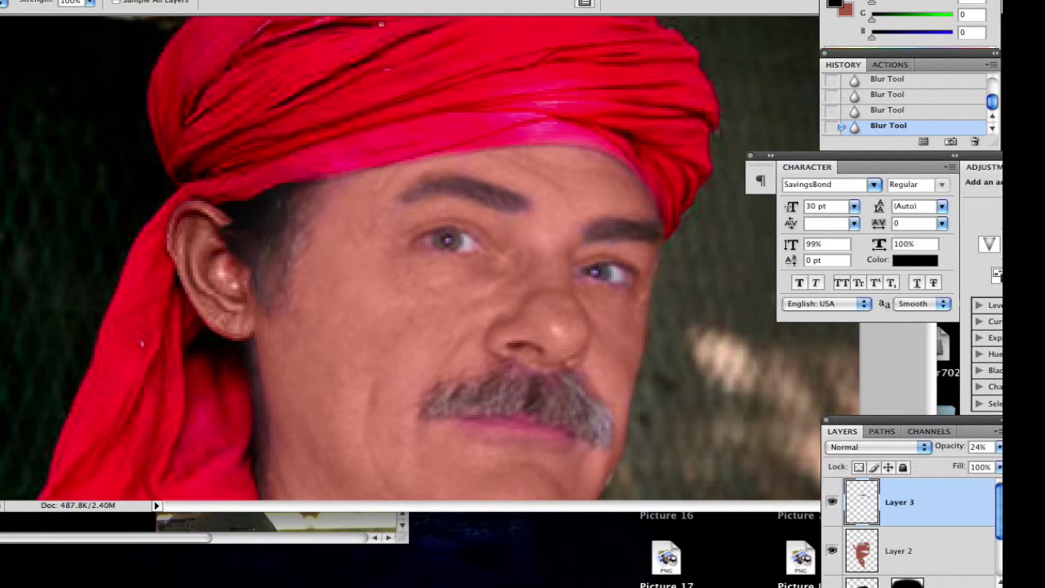
Step: Paint black over the whole grey mustache on the eyebrow layer to darken it
{"action": "key", "text": "b"}
{"action": "mouse_move", "coordinate": [451, 395]}
{"action": "left_mouse_down"}
{"action": "mouse_move", "coordinate": [438, 395]}
{"action": "mouse_move", "coordinate": [447, 397]}
{"action": "mouse_move", "coordinate": [434, 409]}
{"action": "mouse_move", "coordinate": [448, 391]}
{"action": "mouse_move", "coordinate": [488, 397]}
{"action": "mouse_move", "coordinate": [508, 386]}
{"action": "mouse_move", "coordinate": [504, 376]}
{"action": "mouse_move", "coordinate": [496, 396]}
{"action": "mouse_move", "coordinate": [542, 409]}
{"action": "mouse_move", "coordinate": [523, 385]}
{"action": "mouse_move", "coordinate": [572, 390]}
{"action": "mouse_move", "coordinate": [603, 424]}
{"action": "mouse_move", "coordinate": [523, 407]}
{"action": "mouse_move", "coordinate": [604, 434]}
{"action": "mouse_move", "coordinate": [575, 396]}
{"action": "left_mouse_up"}
{"action": "mouse_move", "coordinate": [565, 384]}
{"action": "left_mouse_down"}
{"action": "mouse_move", "coordinate": [511, 378]}
{"action": "mouse_move", "coordinate": [505, 387]}
{"action": "mouse_move", "coordinate": [522, 379]}
{"action": "mouse_move", "coordinate": [532, 406]}
{"action": "mouse_move", "coordinate": [478, 406]}
{"action": "left_mouse_up"}
{"action": "mouse_move", "coordinate": [574, 423]}
{"action": "left_mouse_down"}
{"action": "mouse_move", "coordinate": [598, 429]}
{"action": "mouse_move", "coordinate": [582, 427]}
{"action": "mouse_move", "coordinate": [591, 406]}
{"action": "mouse_move", "coordinate": [607, 425]}
{"action": "left_mouse_up"}
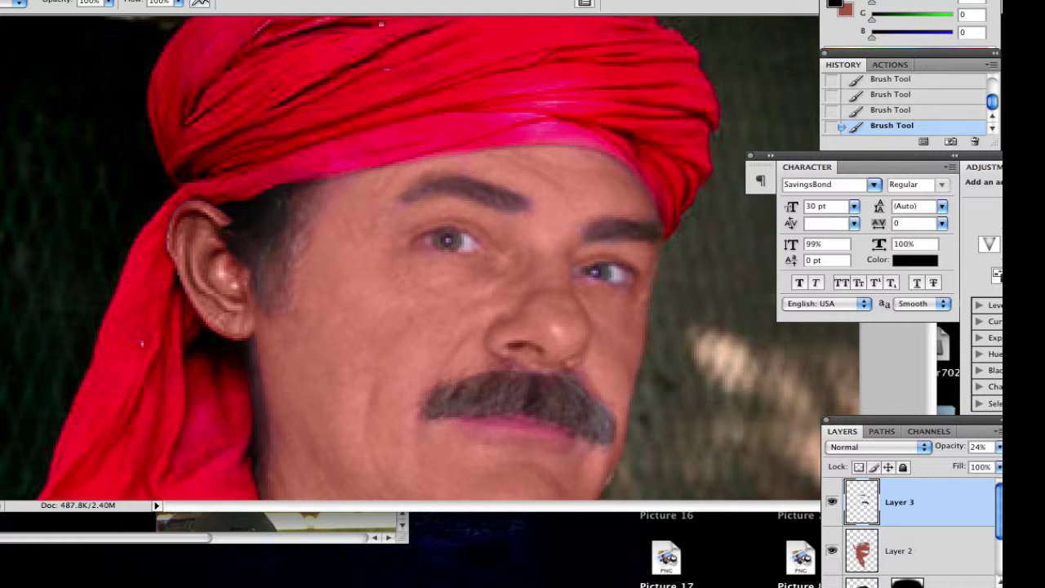
Step: Soften the edges of the black paint all around the mustache with the Blur tool
{"action": "key", "text": "r"}
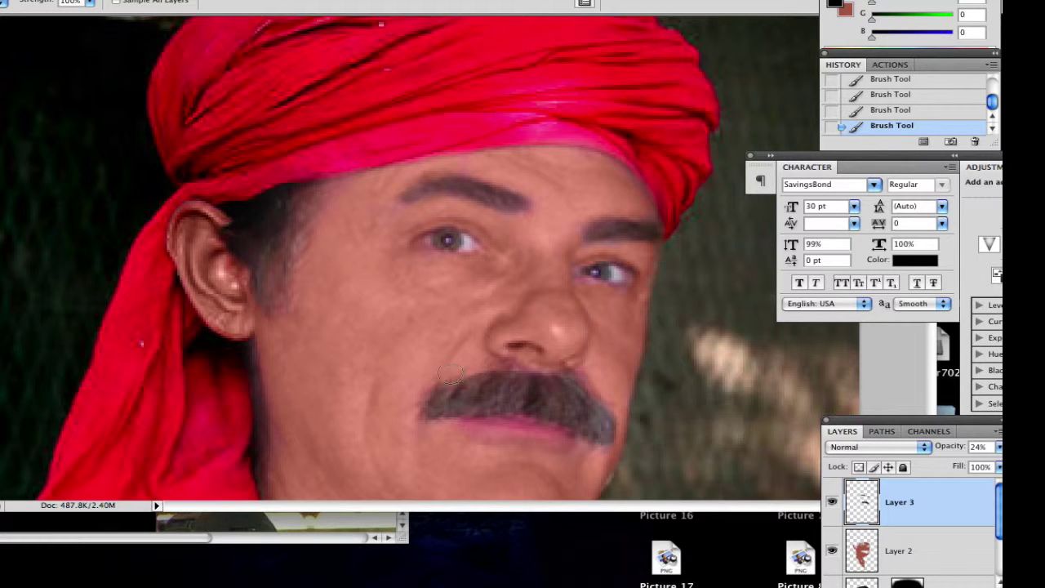
{"action": "mouse_move", "coordinate": [441, 371]}
{"action": "left_mouse_down"}
{"action": "mouse_move", "coordinate": [416, 397]}
{"action": "mouse_move", "coordinate": [445, 430]}
{"action": "mouse_move", "coordinate": [484, 433]}
{"action": "left_mouse_up"}
{"action": "mouse_move", "coordinate": [511, 434]}
{"action": "left_mouse_down"}
{"action": "mouse_move", "coordinate": [605, 457]}
{"action": "mouse_move", "coordinate": [612, 446]}
{"action": "left_mouse_up"}
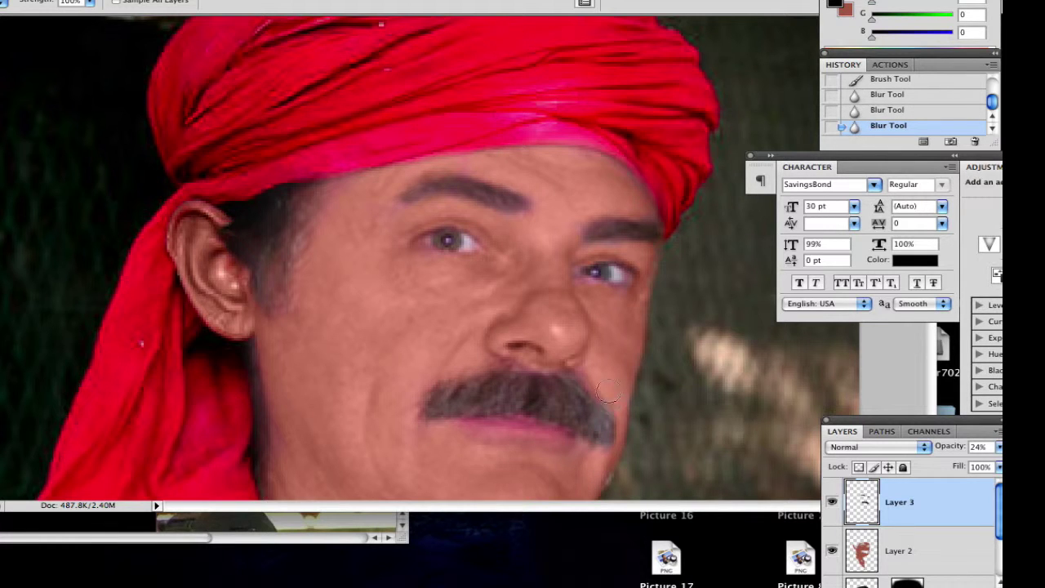
{"action": "mouse_move", "coordinate": [609, 392]}
{"action": "left_mouse_down"}
{"action": "mouse_move", "coordinate": [531, 368]}
{"action": "mouse_move", "coordinate": [469, 374]}
{"action": "left_mouse_up"}
Step: Set the eyebrow and mustache layer's opacity to 20% and blur the paint across the mustache further
{"action": "left_click", "coordinate": [999, 446]}
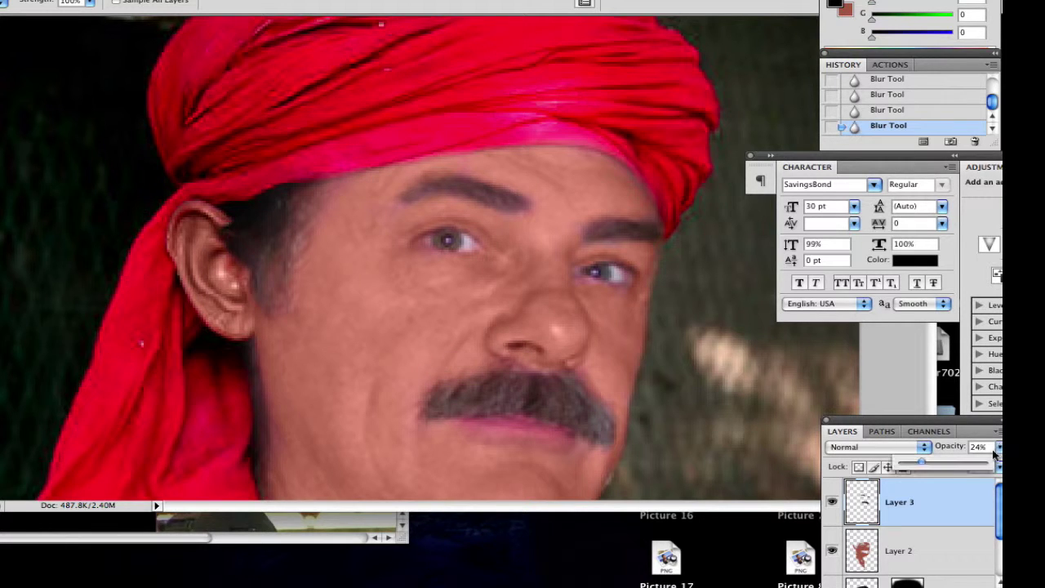
{"action": "mouse_move", "coordinate": [921, 463]}
{"action": "left_mouse_down"}
{"action": "mouse_move", "coordinate": [931, 463]}
{"action": "mouse_move", "coordinate": [917, 463]}
{"action": "left_mouse_up"}
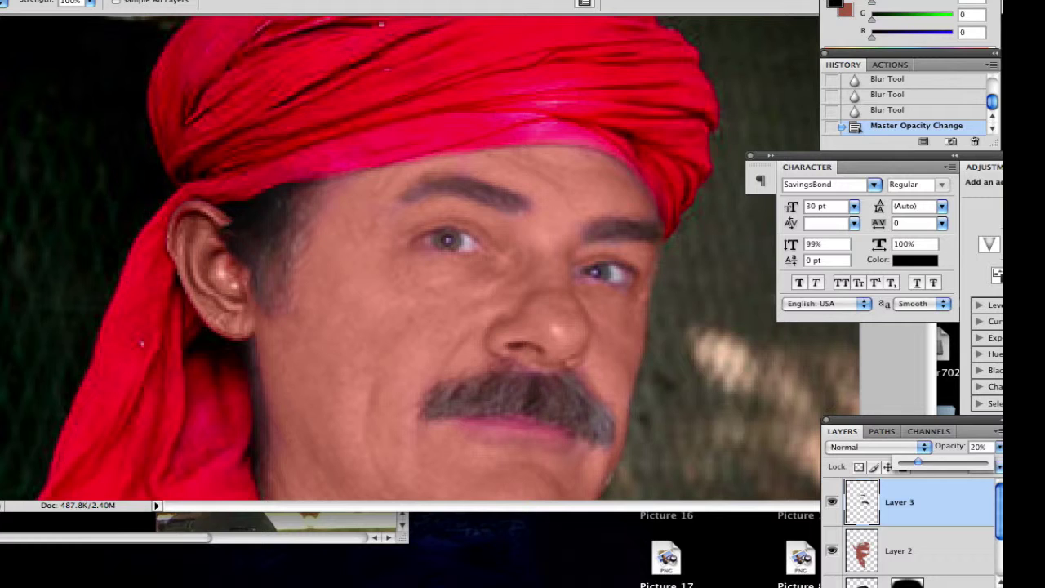
{"action": "left_click", "coordinate": [495, 386]}
{"action": "mouse_move", "coordinate": [495, 386]}
{"action": "left_mouse_down"}
{"action": "mouse_move", "coordinate": [511, 367]}
{"action": "mouse_move", "coordinate": [468, 366]}
{"action": "mouse_move", "coordinate": [581, 379]}
{"action": "mouse_move", "coordinate": [585, 436]}
{"action": "mouse_move", "coordinate": [588, 414]}
{"action": "mouse_move", "coordinate": [605, 430]}
{"action": "mouse_move", "coordinate": [600, 419]}
{"action": "left_mouse_up"}
{"action": "key", "text": "b"}
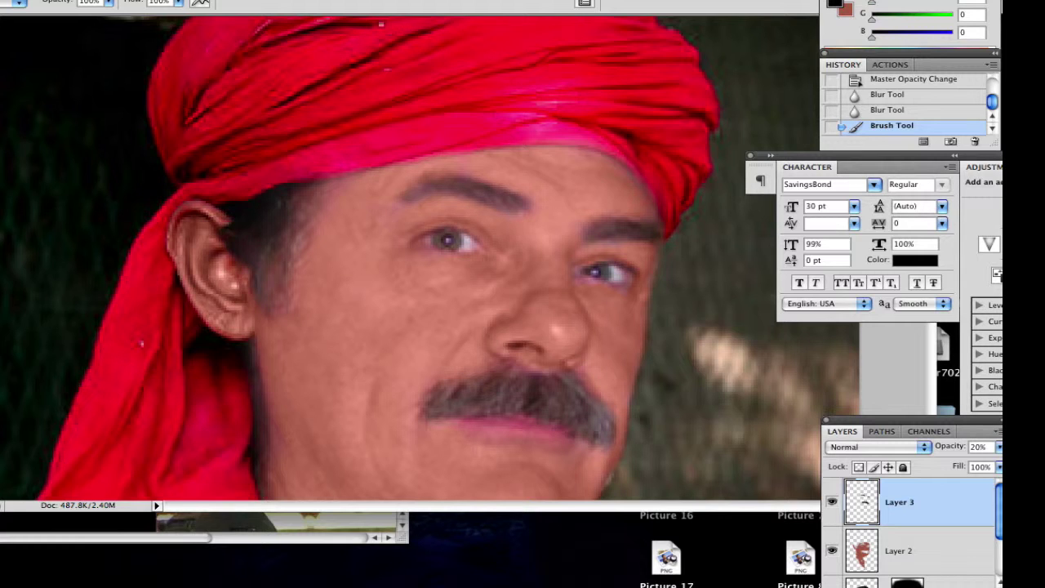
Step: Open the recent file paulibaba.psd, the finished version of the turbaned portrait
{"action": "key", "text": "super+minus"}
{"action": "key", "text": "super+minus"}
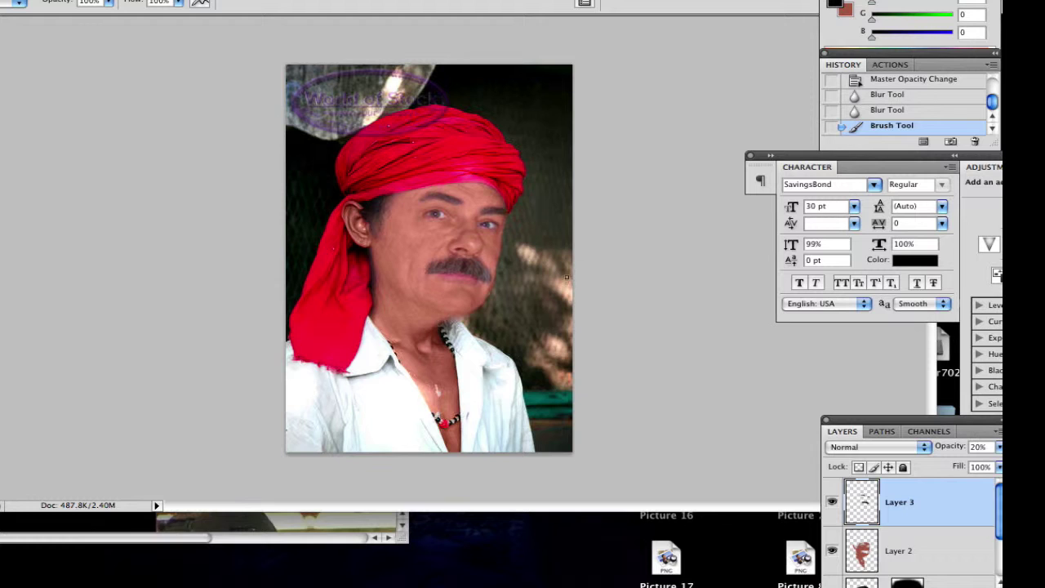
{"action": "left_click", "coordinate": [0, 0]}
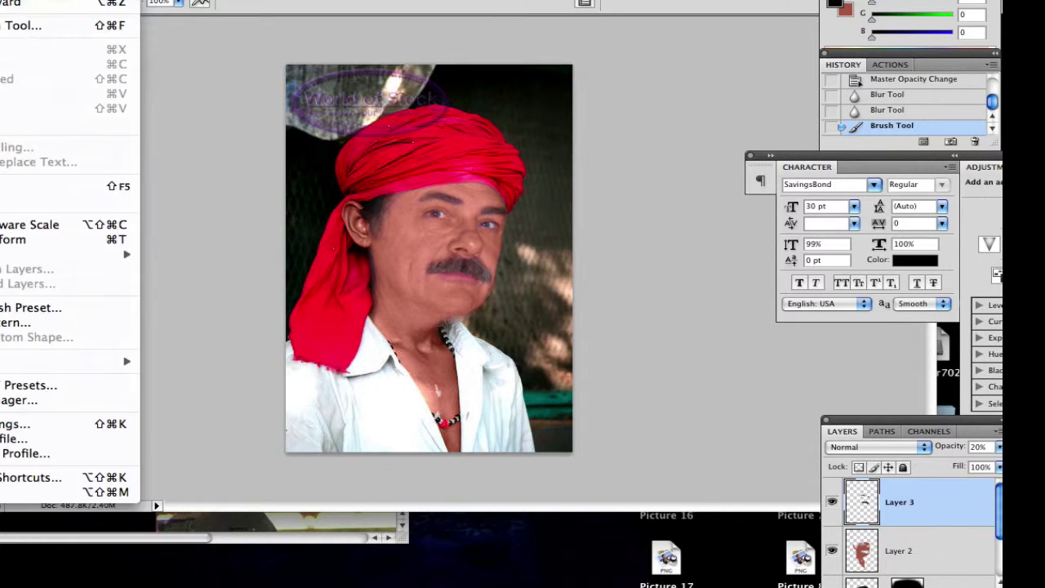
{"action": "mouse_move", "coordinate": [33, 31]}
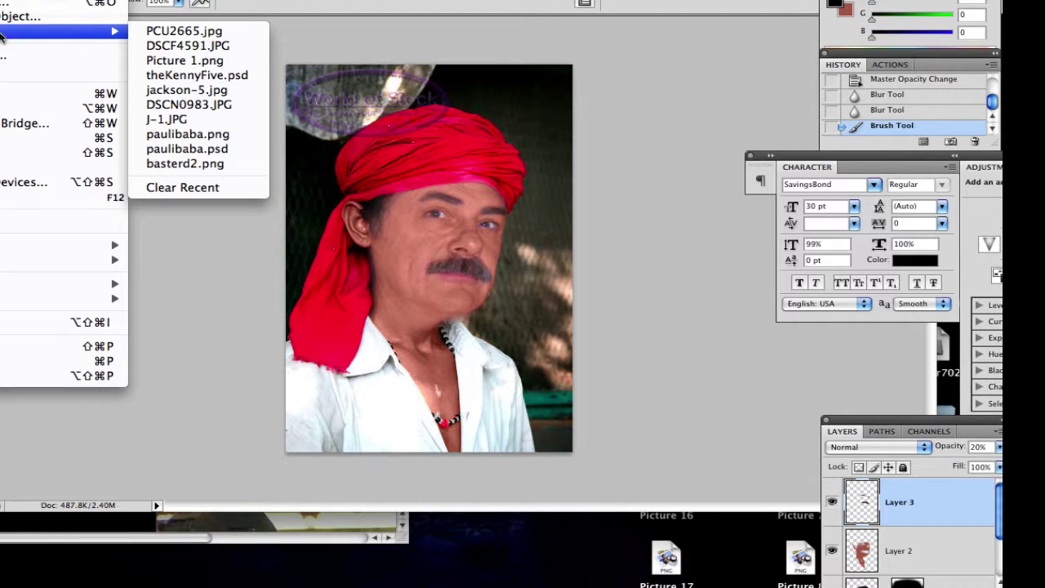
{"action": "left_click", "coordinate": [204, 152]}
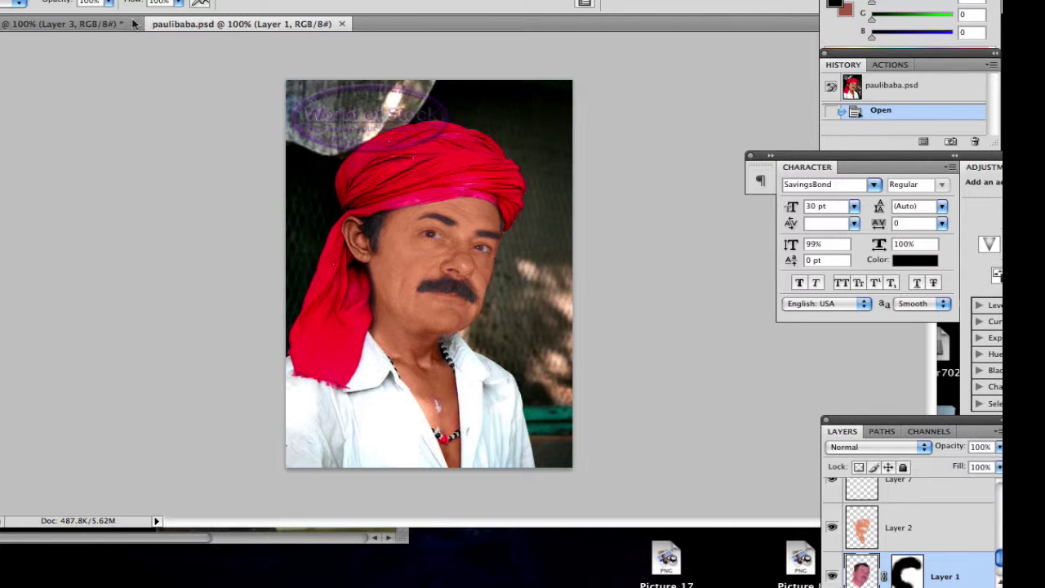
Step: Detach paulibaba.psd into its own floating window and position it over the working portrait for comparison
{"action": "left_click", "coordinate": [93, 24]}
{"action": "left_click_drag", "start_coordinate": [232, 29], "coordinate": [343, 101]}
{"action": "left_click_drag", "start_coordinate": [419, 96], "coordinate": [165, 158]}
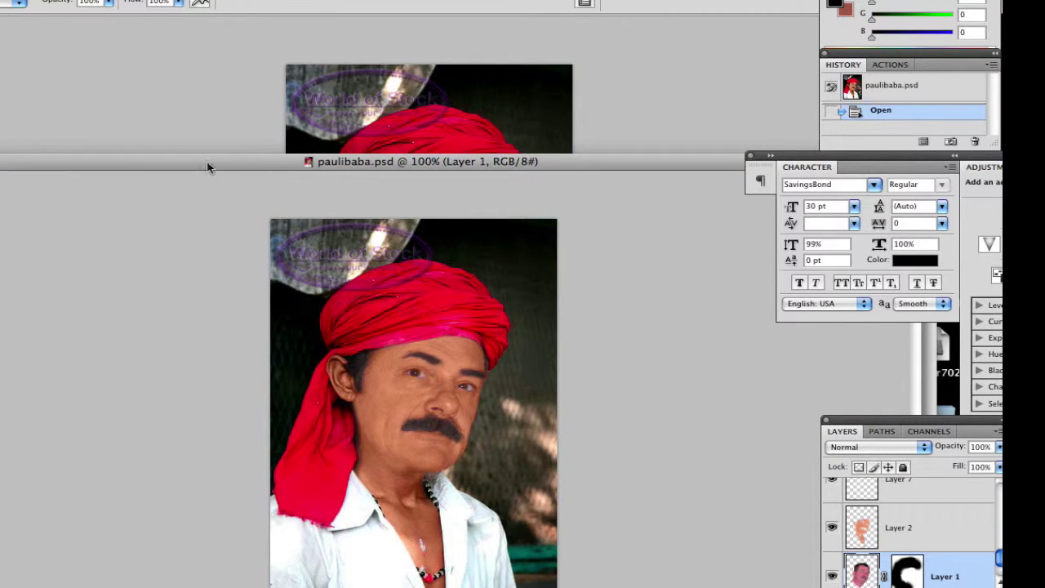
{"action": "left_click_drag", "start_coordinate": [207, 167], "coordinate": [299, 106]}
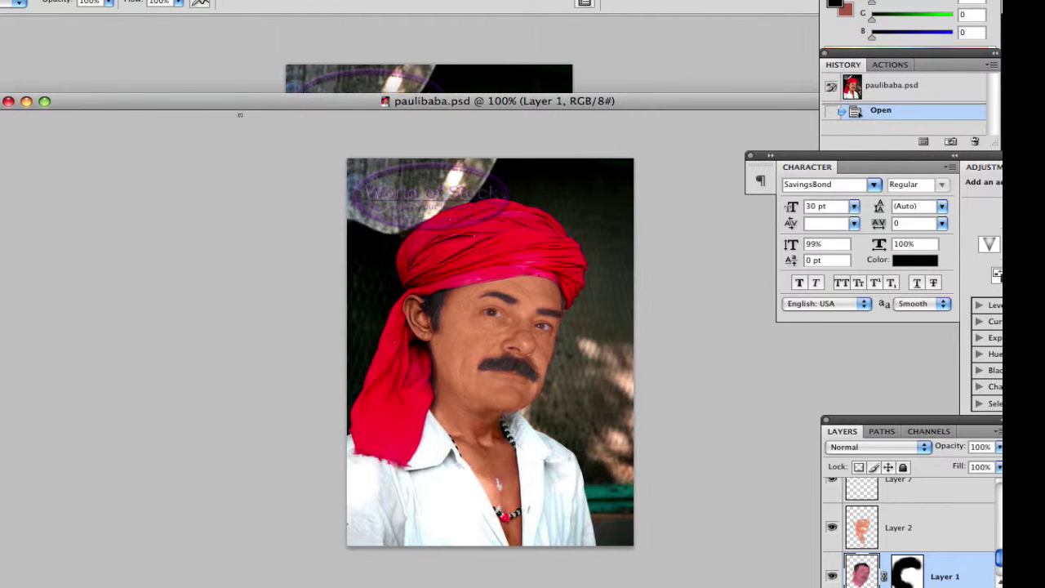